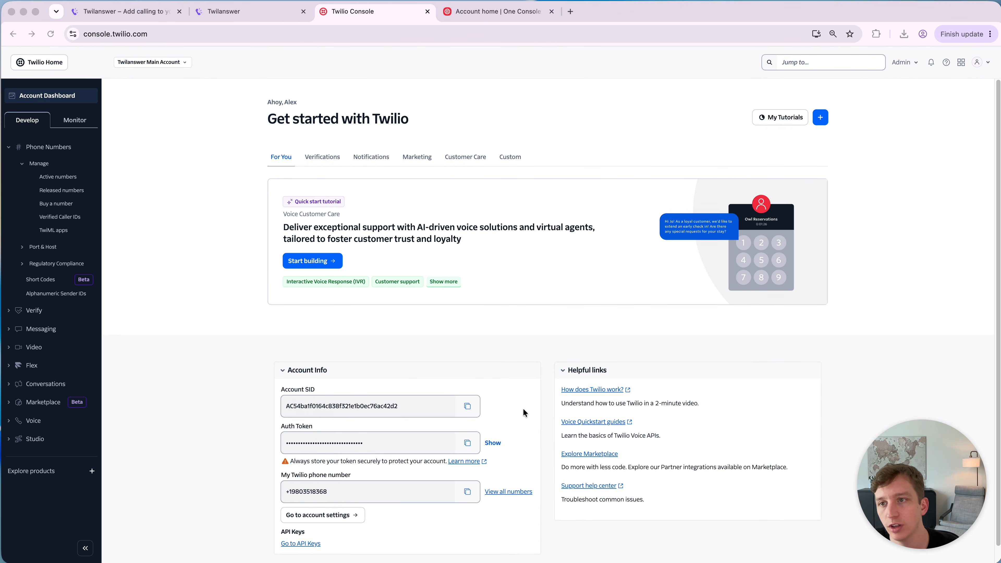
Create the Twilanswer account from the filled-in registration form and dismiss the save-password prompt
{"action": "left_click", "coordinate": [113, 9]}
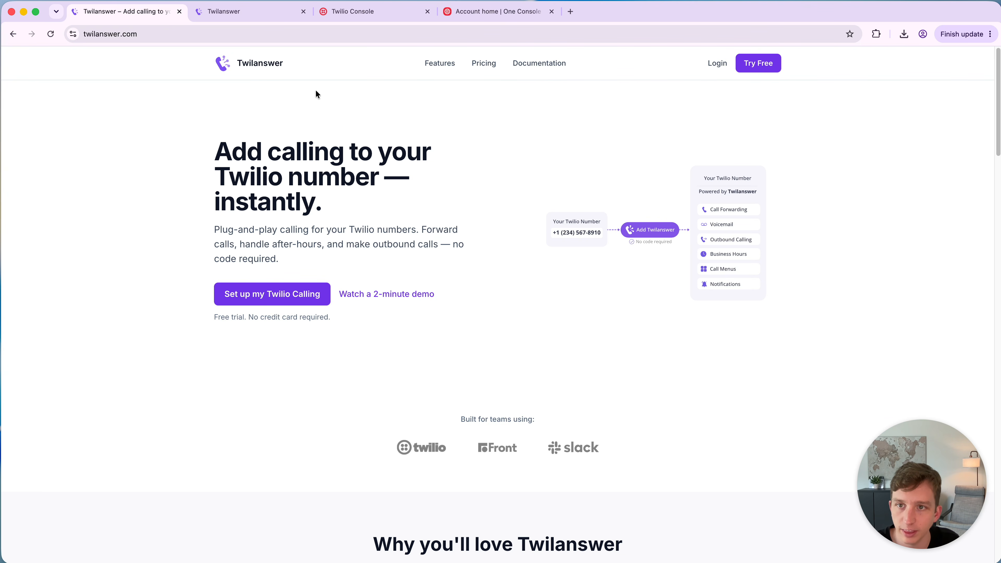
{"action": "left_click", "coordinate": [262, 18]}
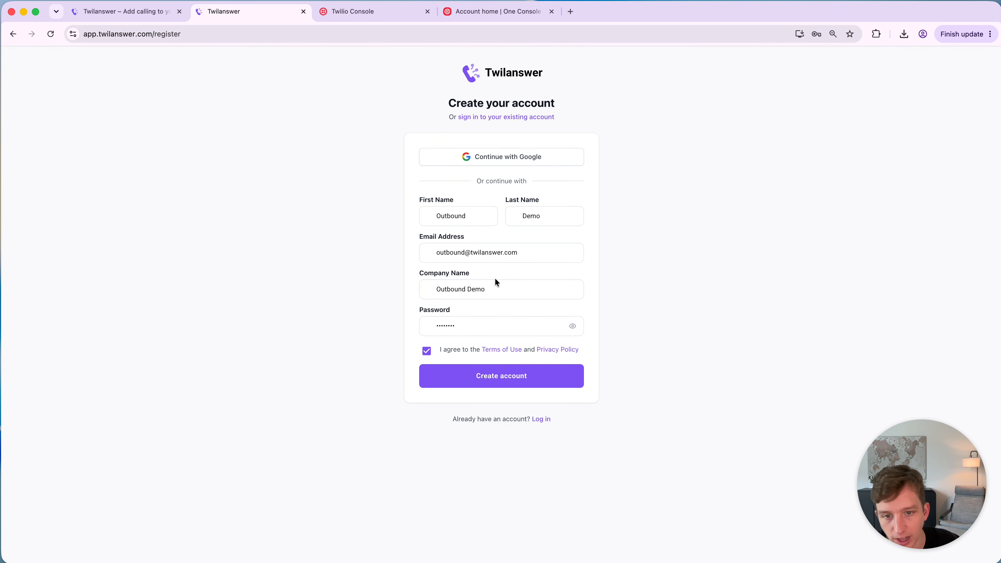
{"action": "left_click", "coordinate": [464, 377]}
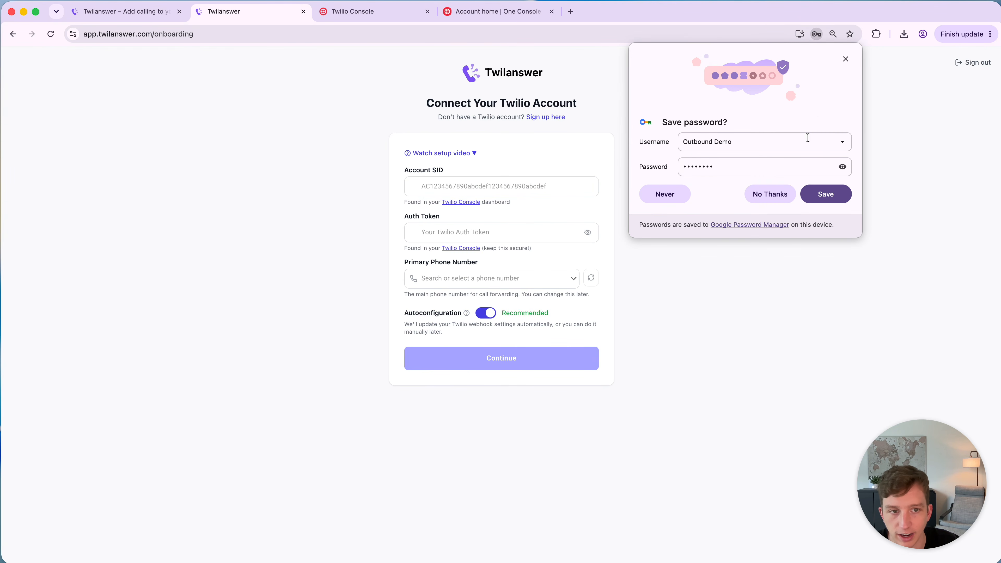
{"action": "left_click", "coordinate": [842, 59]}
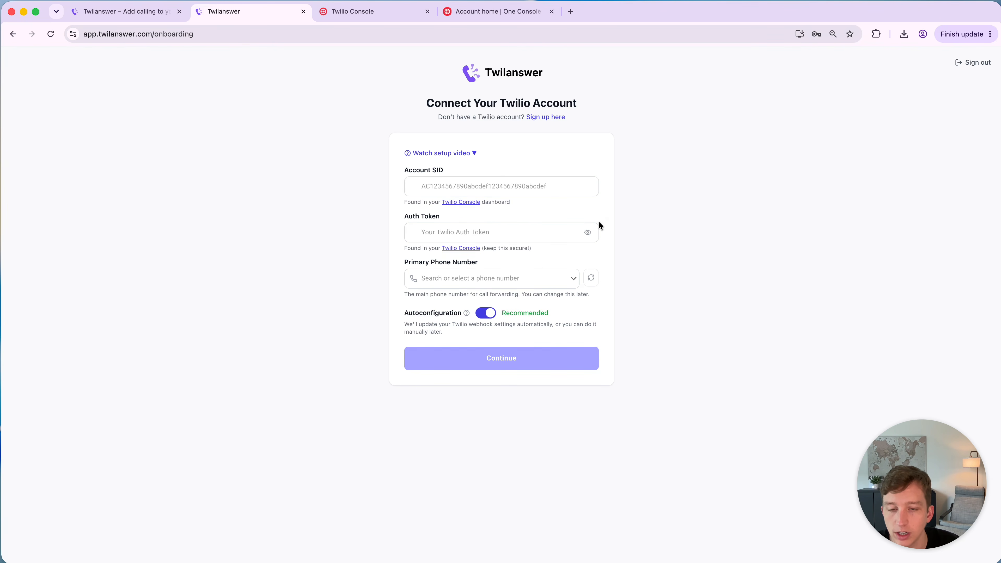
Examine where the Account SID and Auth Token appear in both Twilio console pages
{"action": "left_click", "coordinate": [363, 13]}
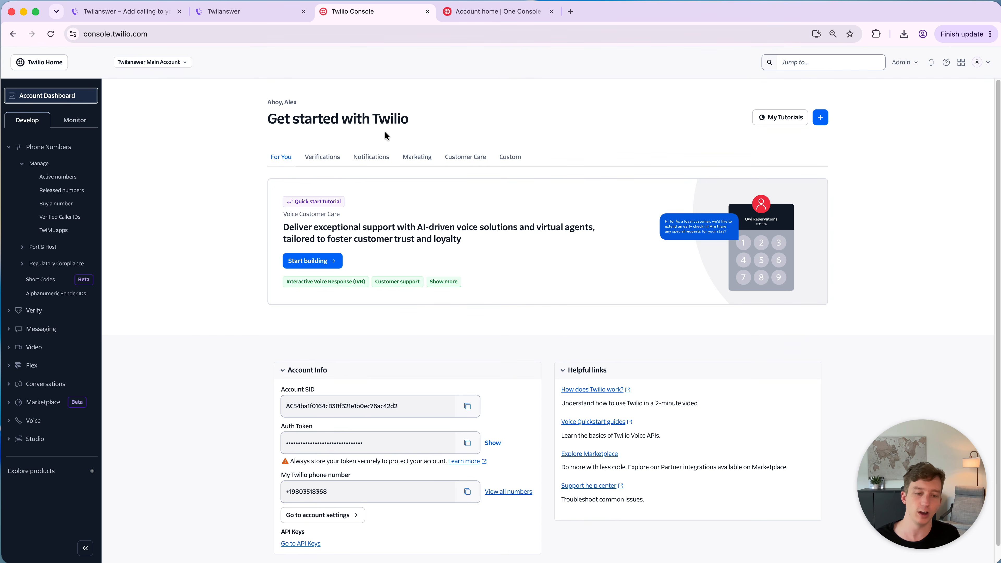
{"action": "left_click", "coordinate": [499, 11]}
{"action": "left_click", "coordinate": [501, 196]}
{"action": "left_click", "coordinate": [655, 186]}
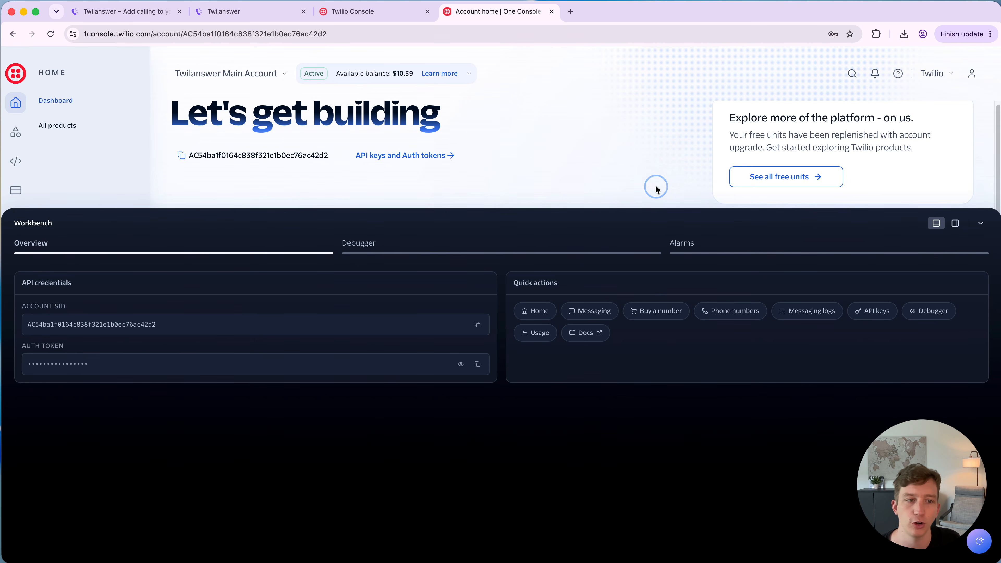
{"action": "left_click", "coordinate": [981, 222]}
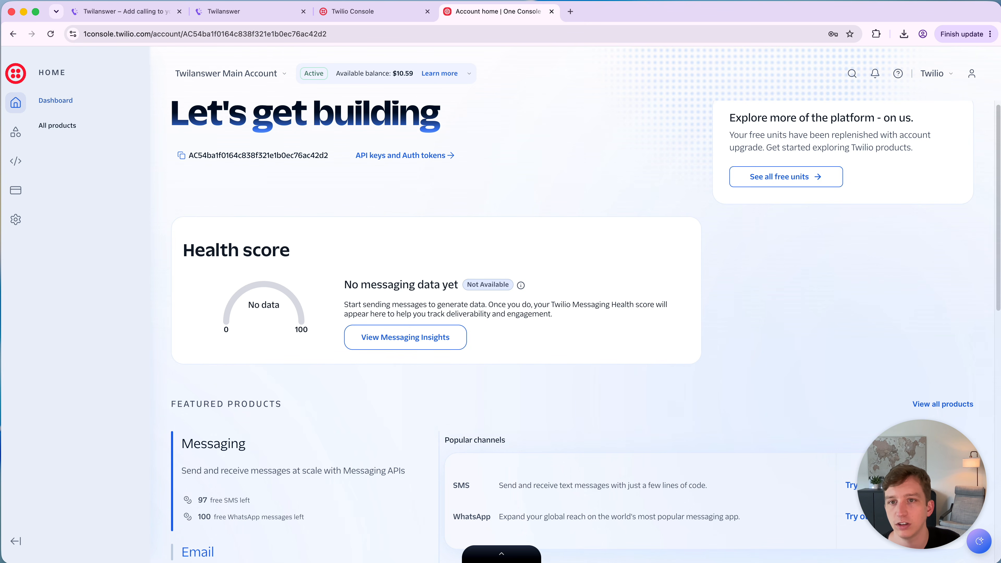
{"action": "left_click", "coordinate": [361, 13]}
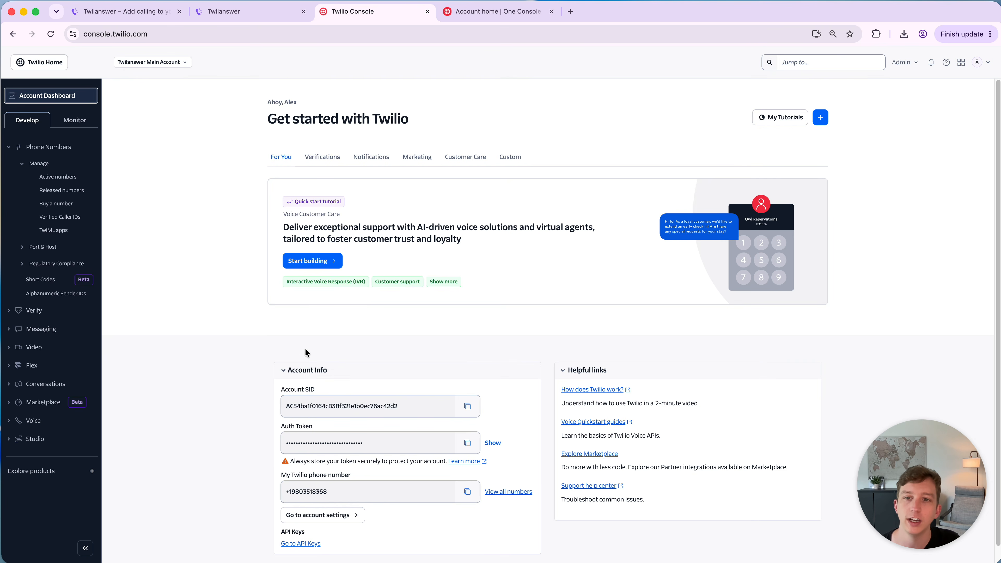
{"action": "left_click", "coordinate": [342, 371]}
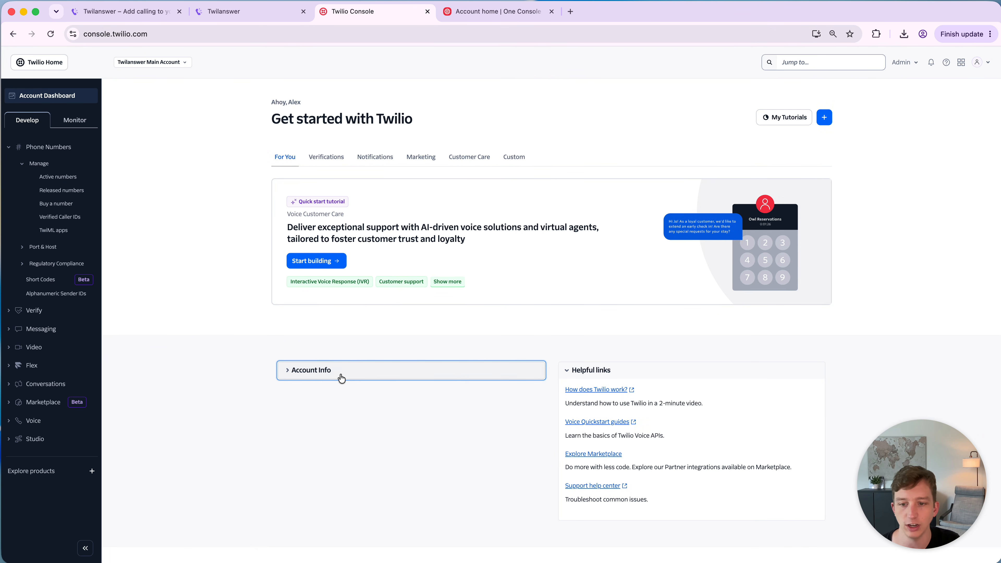
{"action": "left_click", "coordinate": [336, 372]}
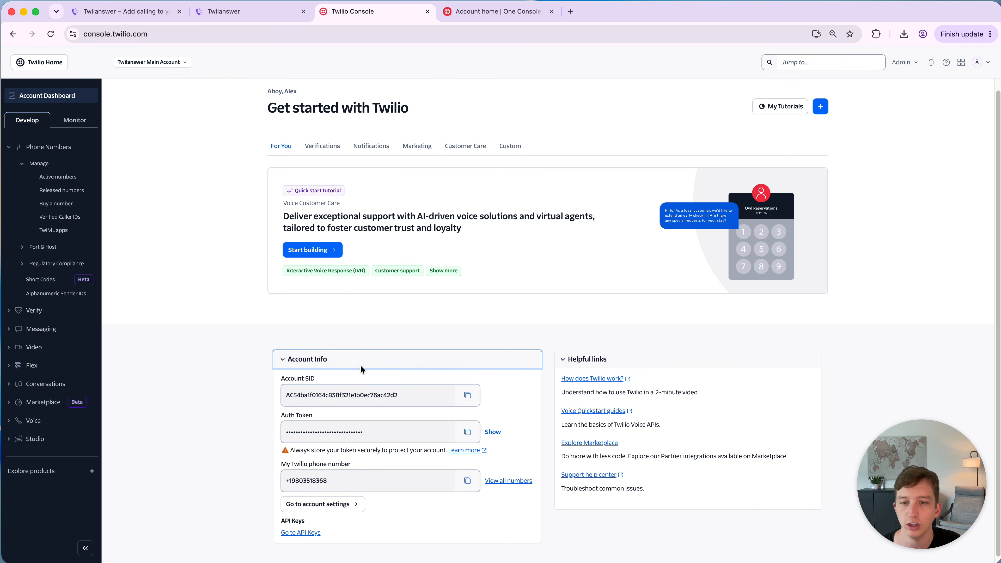
Copy the Account SID from the Twilio Workbench and paste it into the Twilanswer Account SID field
{"action": "left_click", "coordinate": [510, 20]}
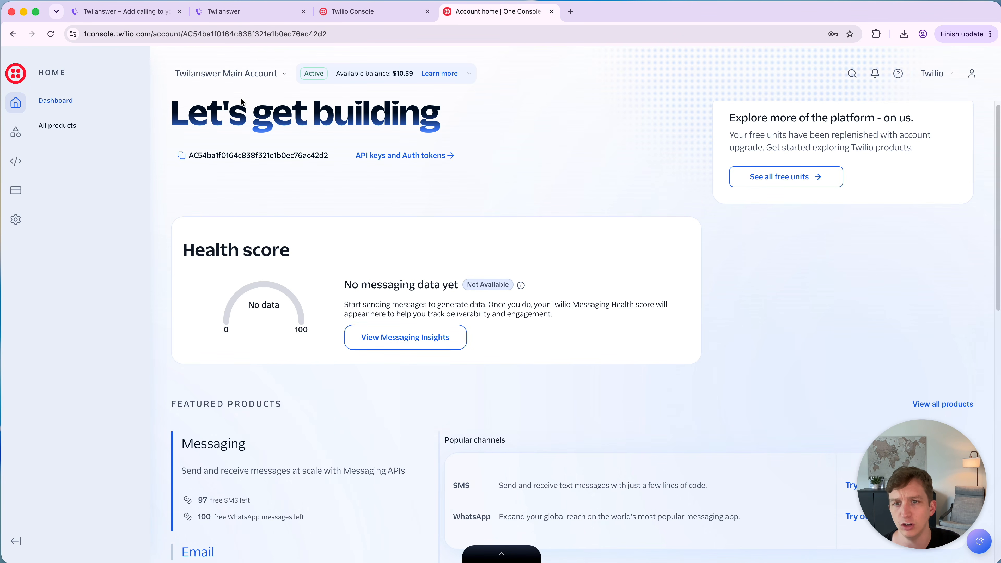
{"action": "left_click", "coordinate": [504, 555]}
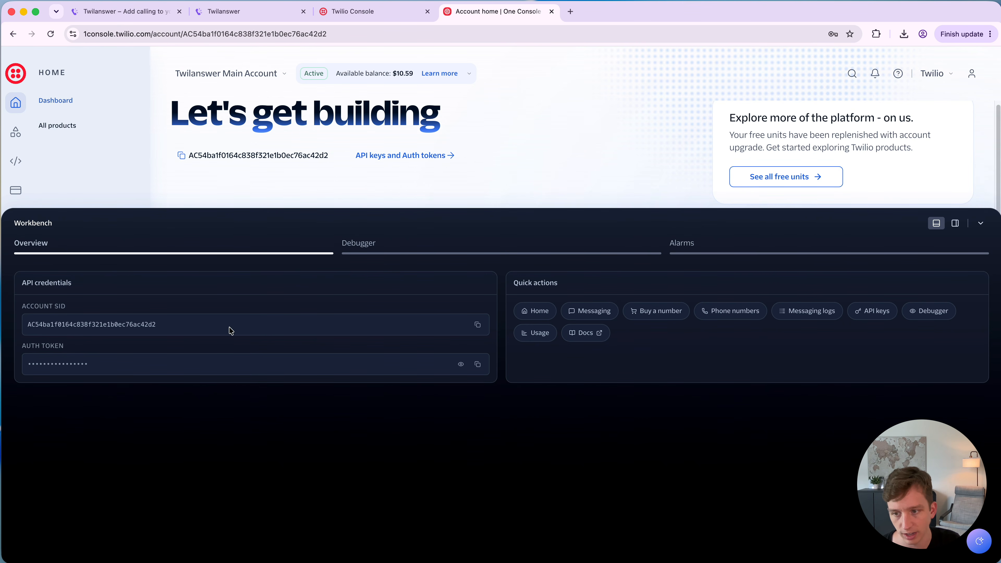
{"action": "left_click", "coordinate": [478, 324]}
{"action": "left_click", "coordinate": [282, 14]}
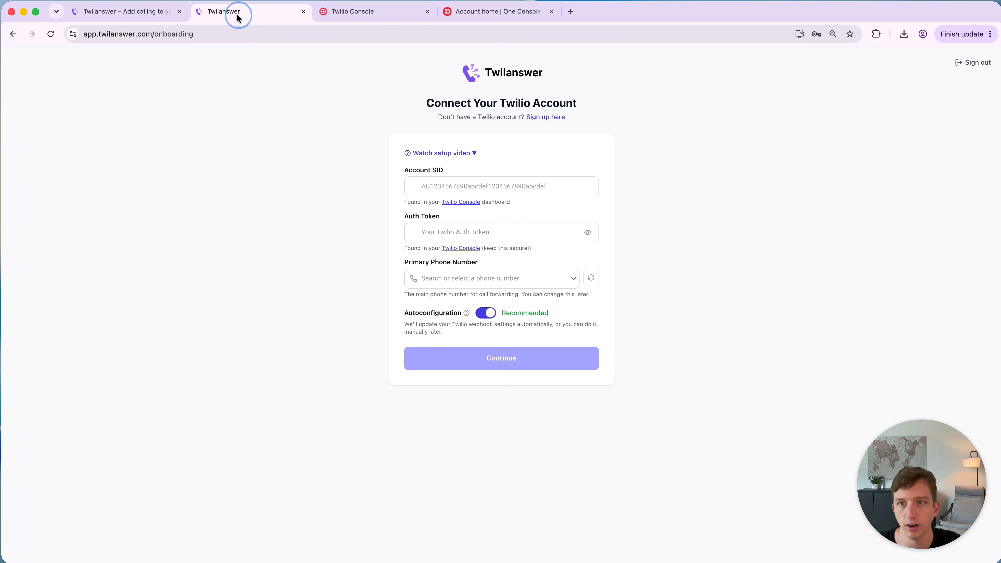
{"action": "left_click", "coordinate": [459, 153]}
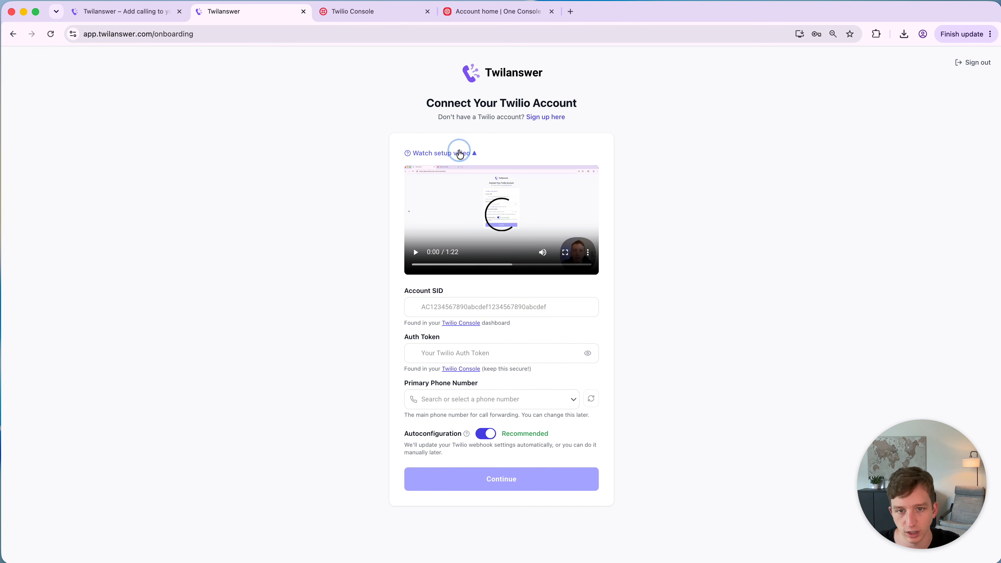
{"action": "left_click", "coordinate": [459, 153]}
{"action": "key", "text": "super+v"}
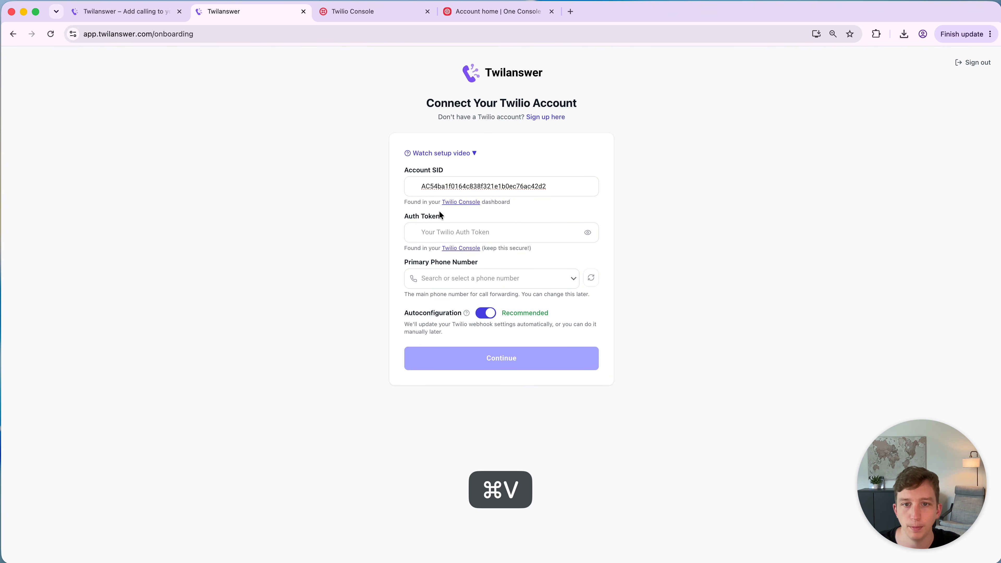
Copy the Auth Token from the Twilio Workbench and paste it into the Twilanswer Auth Token field
{"action": "left_click", "coordinate": [465, 11]}
{"action": "left_click", "coordinate": [478, 364]}
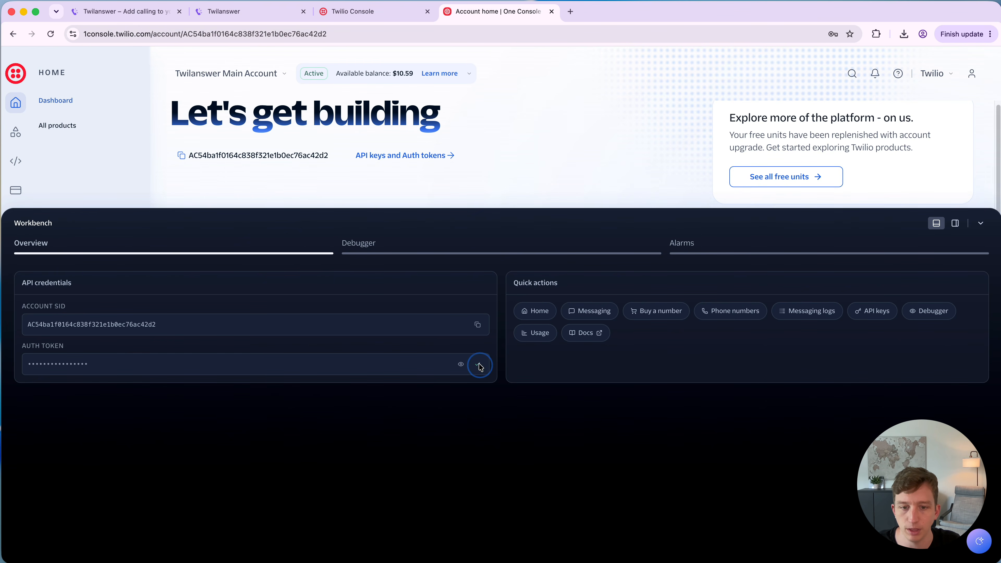
{"action": "left_click", "coordinate": [252, 13]}
{"action": "left_click", "coordinate": [480, 233]}
{"action": "key", "text": "super+v"}
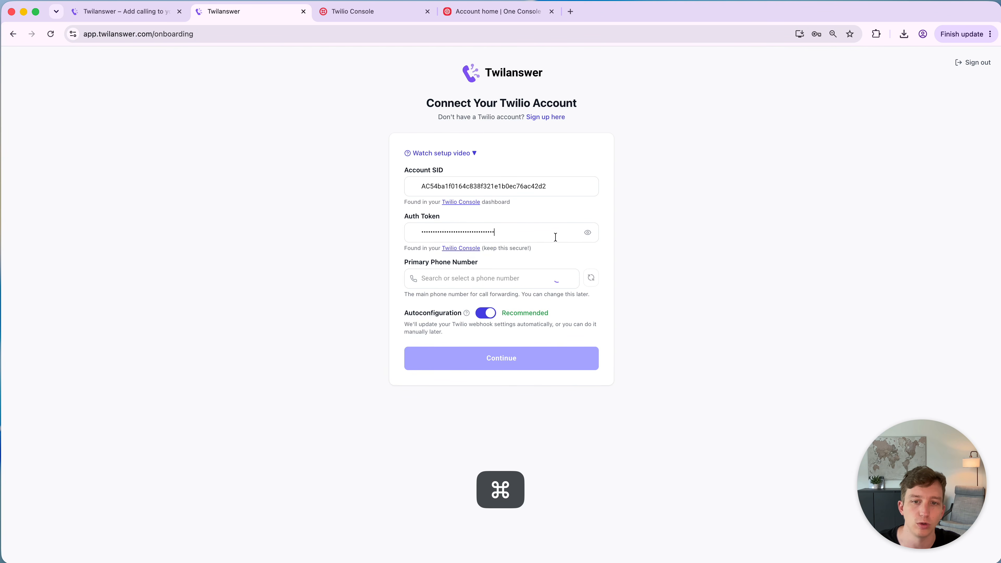
Check the available phone numbers in the list and on Twilio's Buy a Number page
{"action": "left_click", "coordinate": [557, 280]}
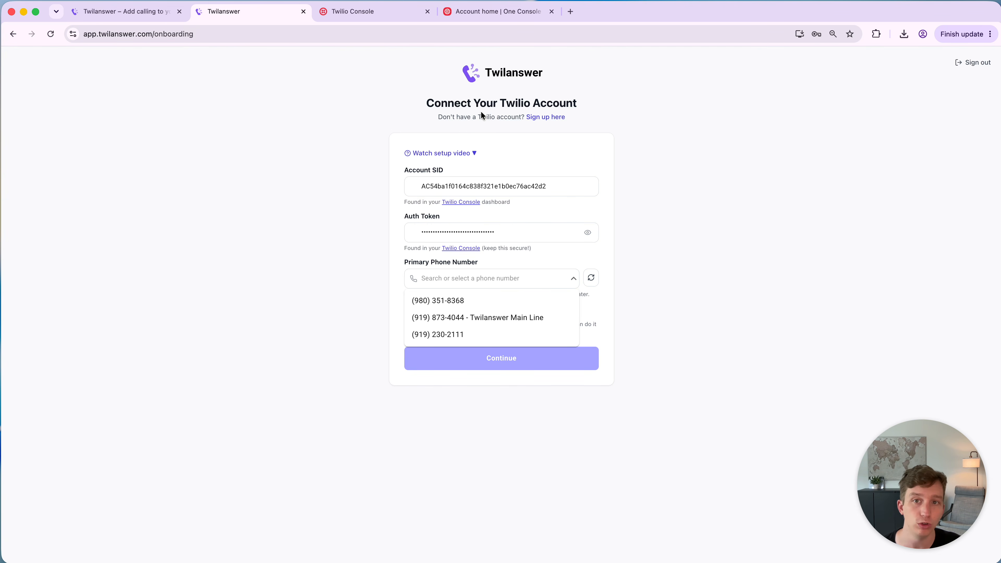
{"action": "left_click", "coordinate": [382, 12]}
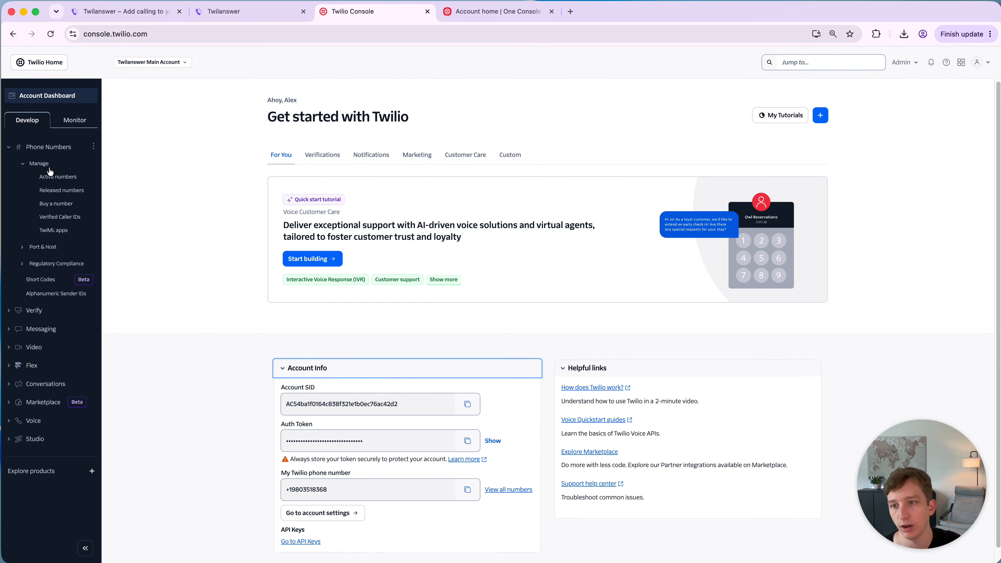
{"action": "left_click", "coordinate": [56, 203]}
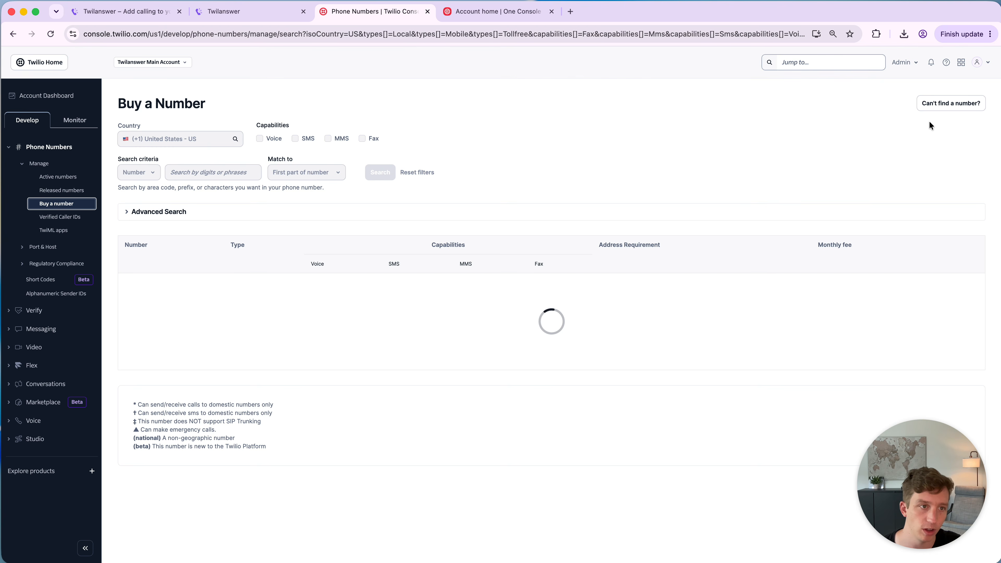
{"action": "left_click", "coordinate": [101, 12]}
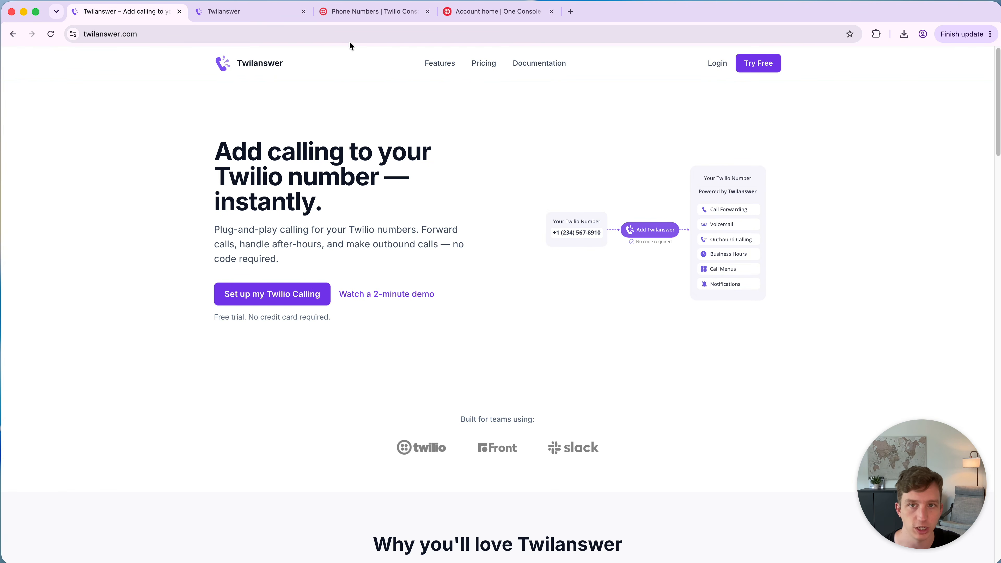
{"action": "left_click", "coordinate": [225, 16]}
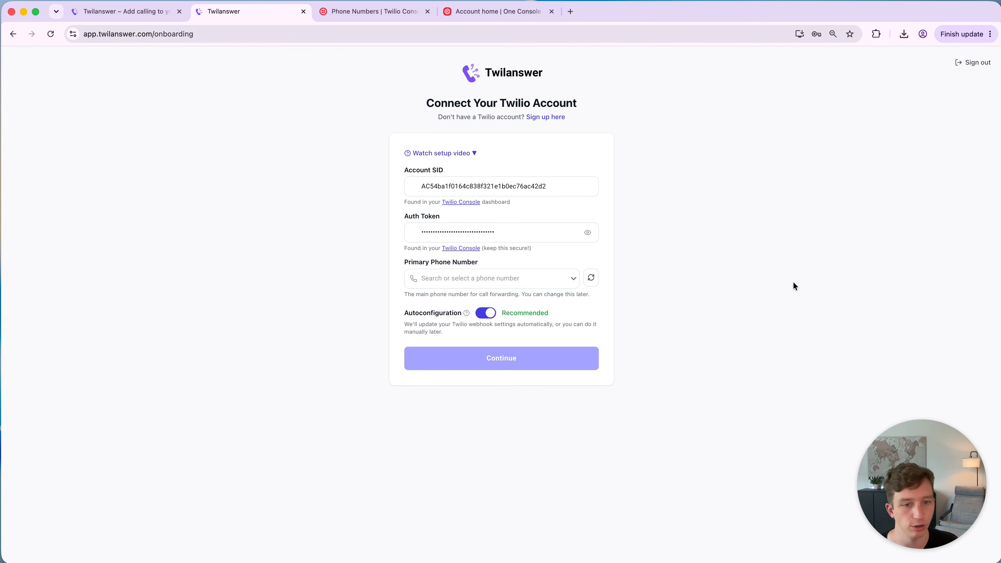
Choose the first listed number as the Primary Phone Number and continue with autoconfiguration on
{"action": "left_click", "coordinate": [460, 278]}
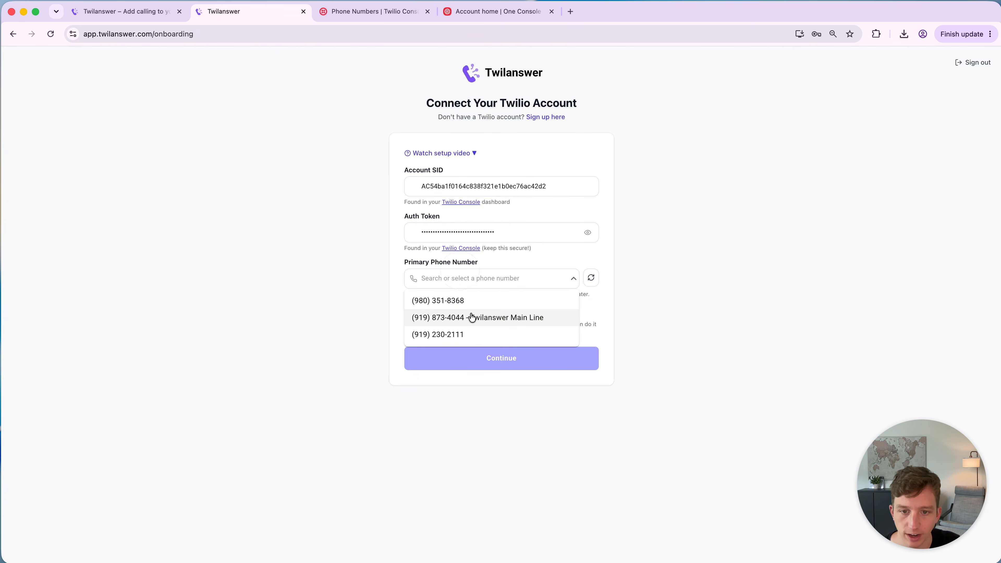
{"action": "left_click", "coordinate": [469, 298]}
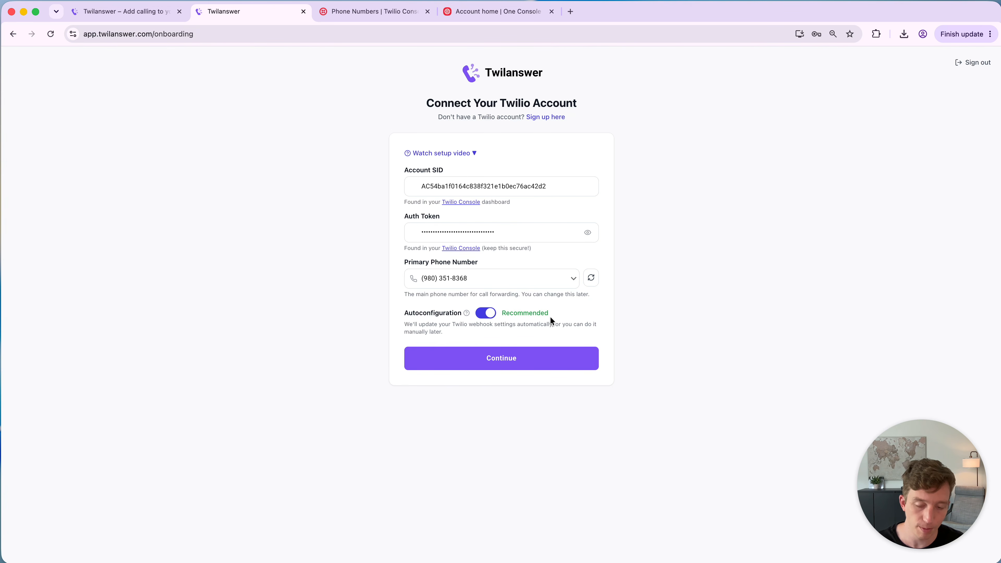
{"action": "left_click", "coordinate": [496, 357]}
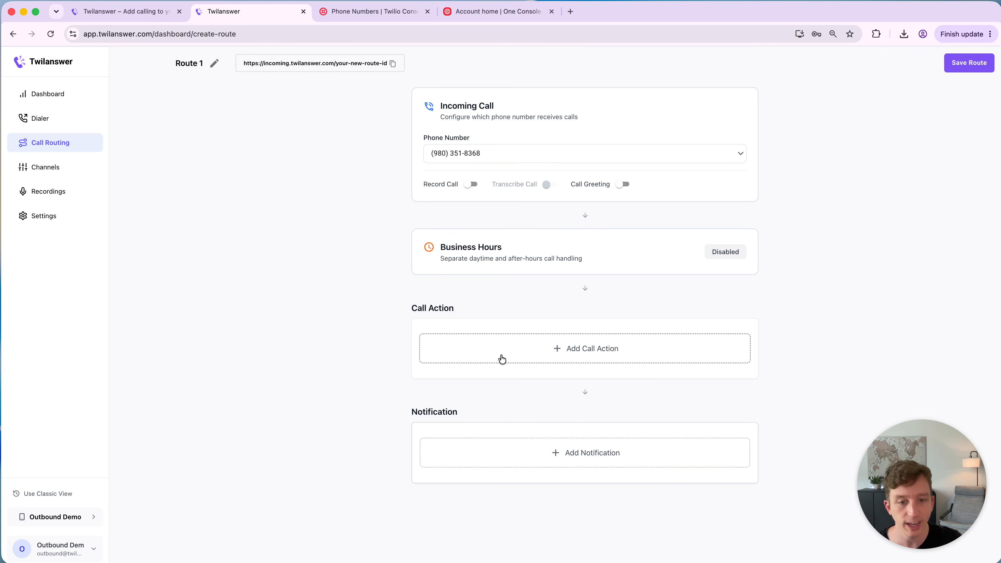
Preview the Call Action choices for the new route, then open the Dialer
{"action": "left_click", "coordinate": [501, 357]}
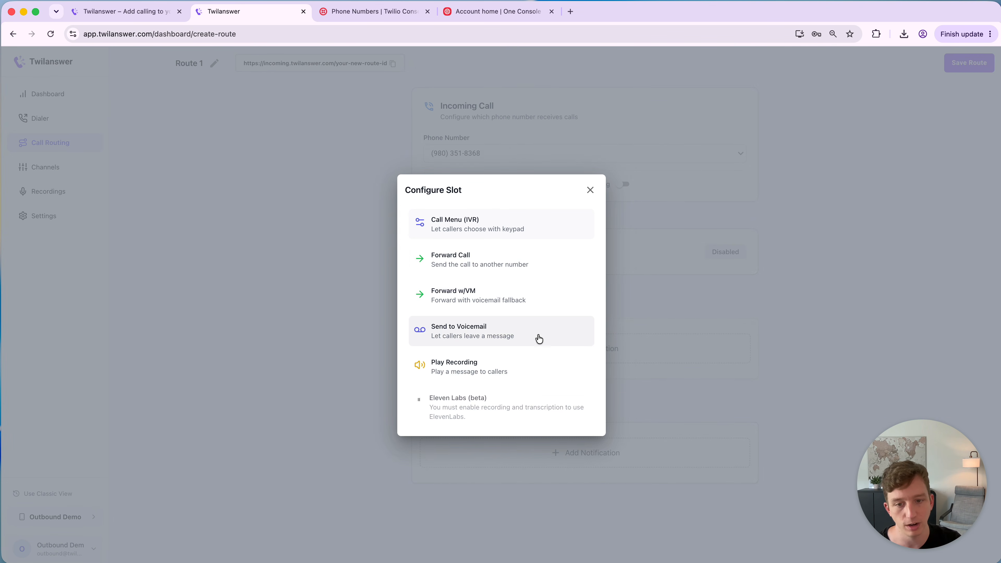
{"action": "left_click", "coordinate": [590, 190]}
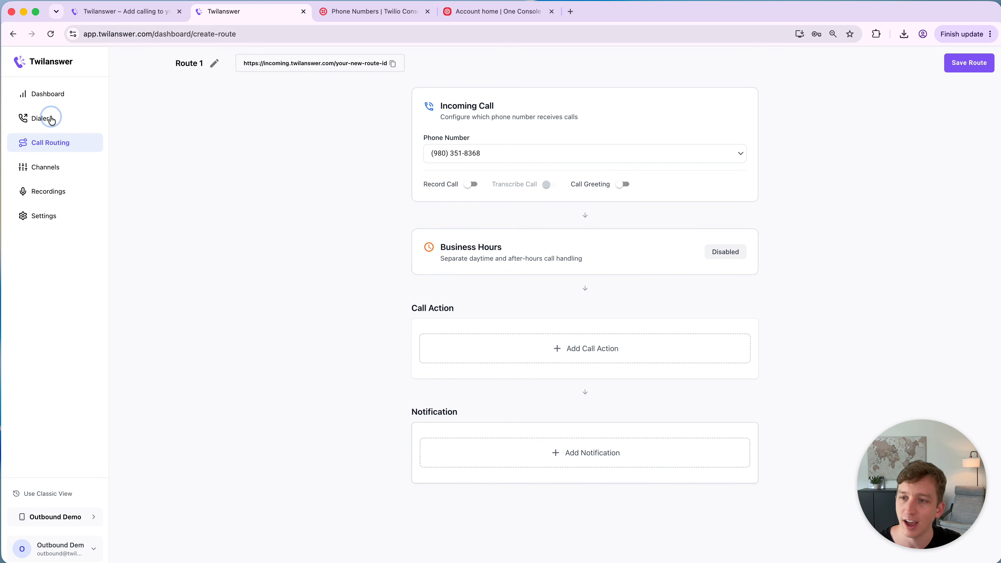
{"action": "left_click", "coordinate": [51, 119]}
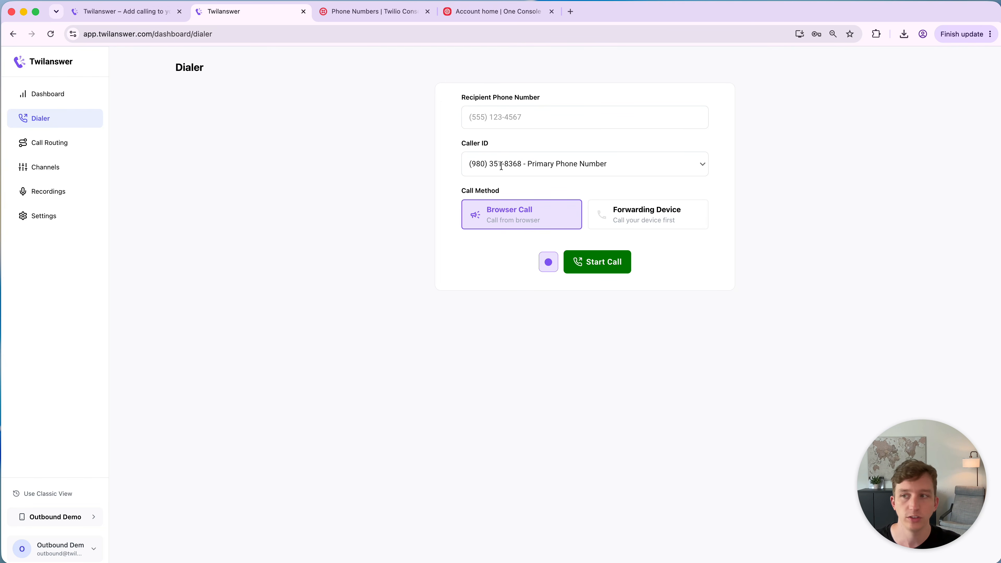
Enter the toll-free recipient phone number in the Dialer
{"action": "left_click", "coordinate": [578, 264]}
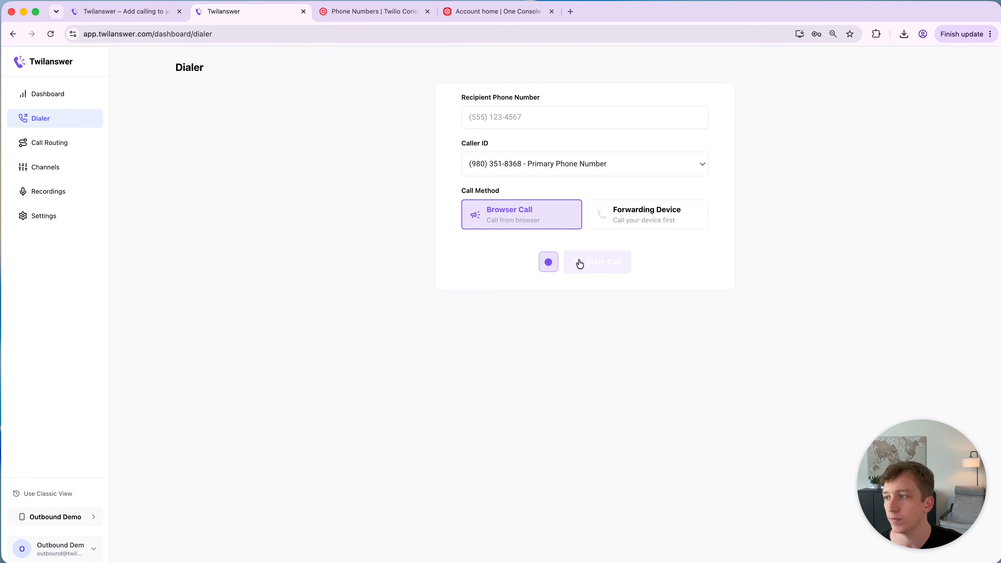
{"action": "left_click", "coordinate": [530, 121]}
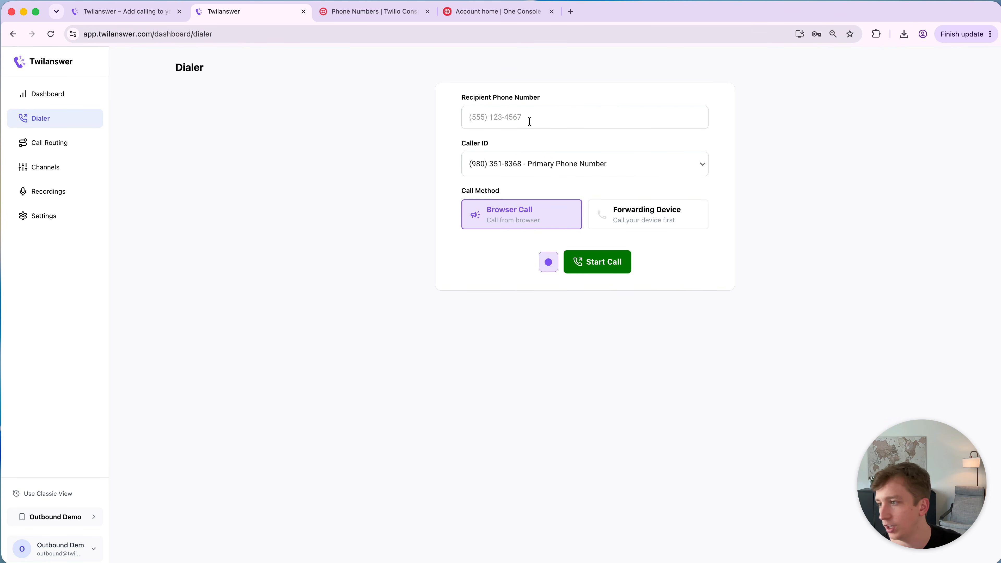
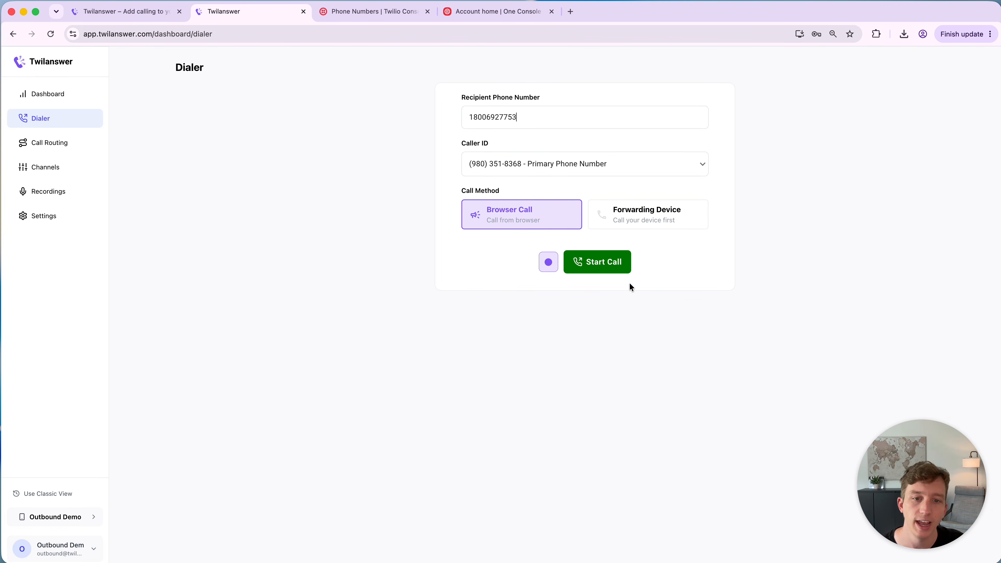
Start a browser call to the recipient and hang up
{"action": "left_click", "coordinate": [606, 265]}
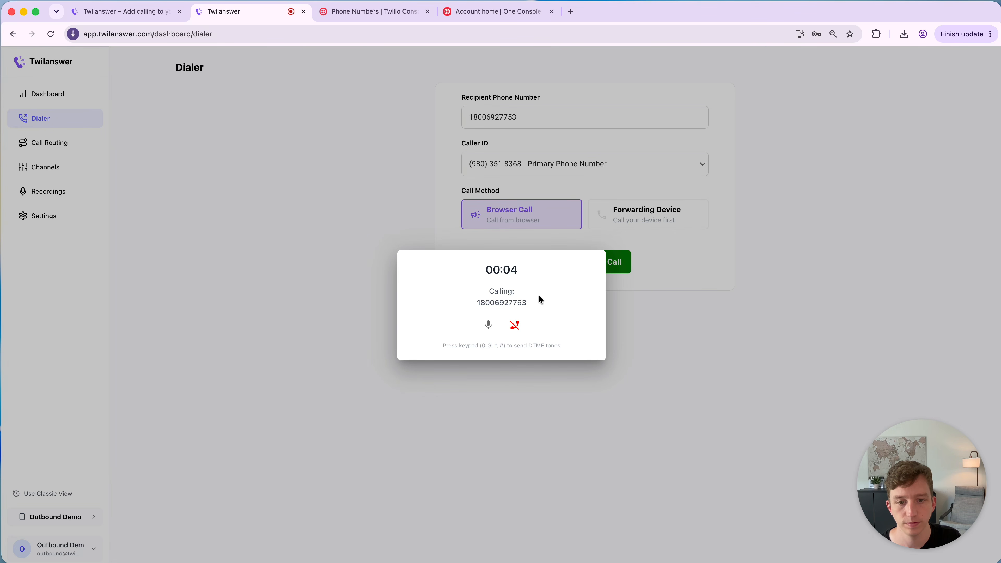
{"action": "left_click", "coordinate": [515, 324]}
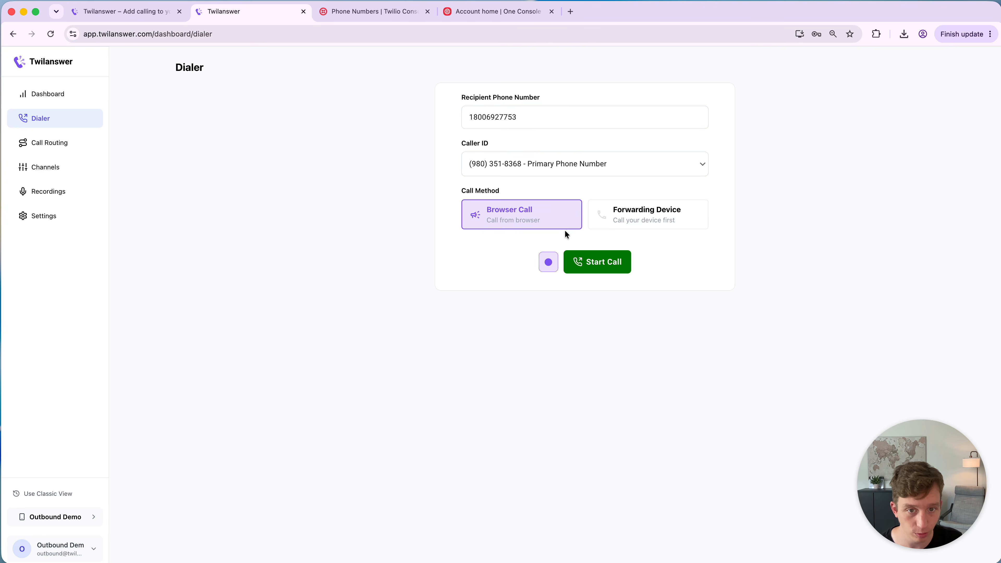
Switch the call method to Forwarding Device
{"action": "left_click", "coordinate": [621, 215]}
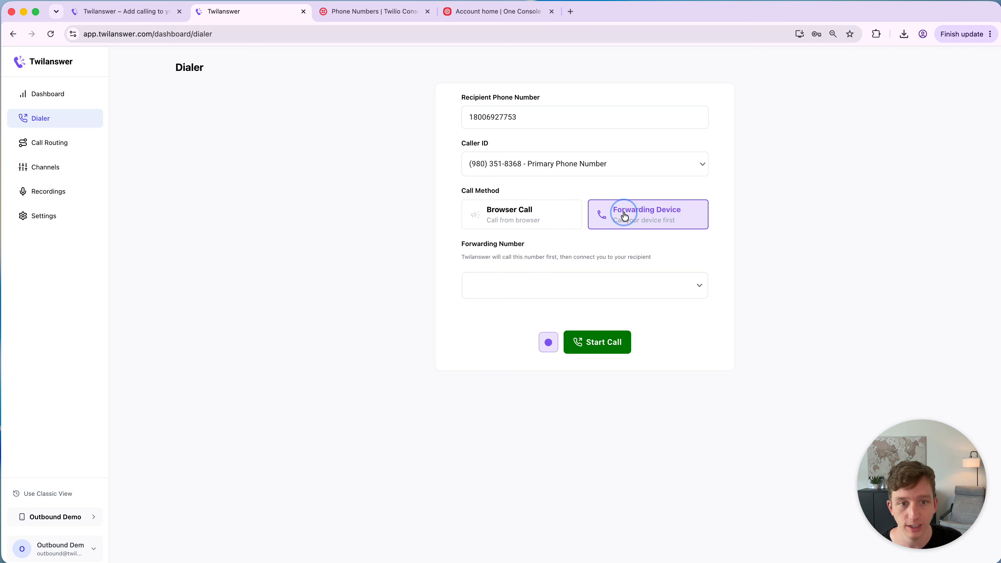
Start adding a new Forward Number channel from the empty forwarding number picker
{"action": "left_click", "coordinate": [595, 296]}
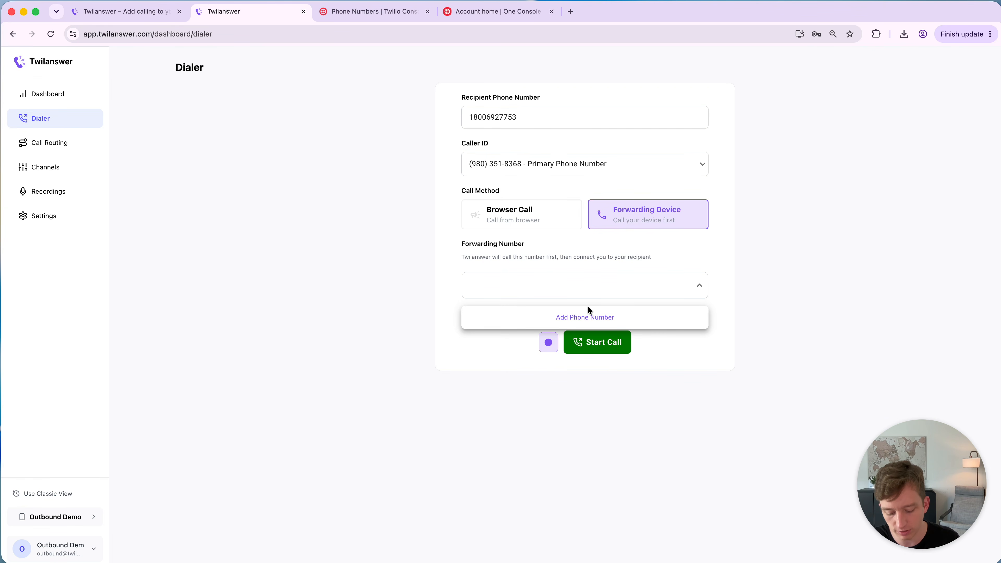
{"action": "left_click", "coordinate": [567, 318]}
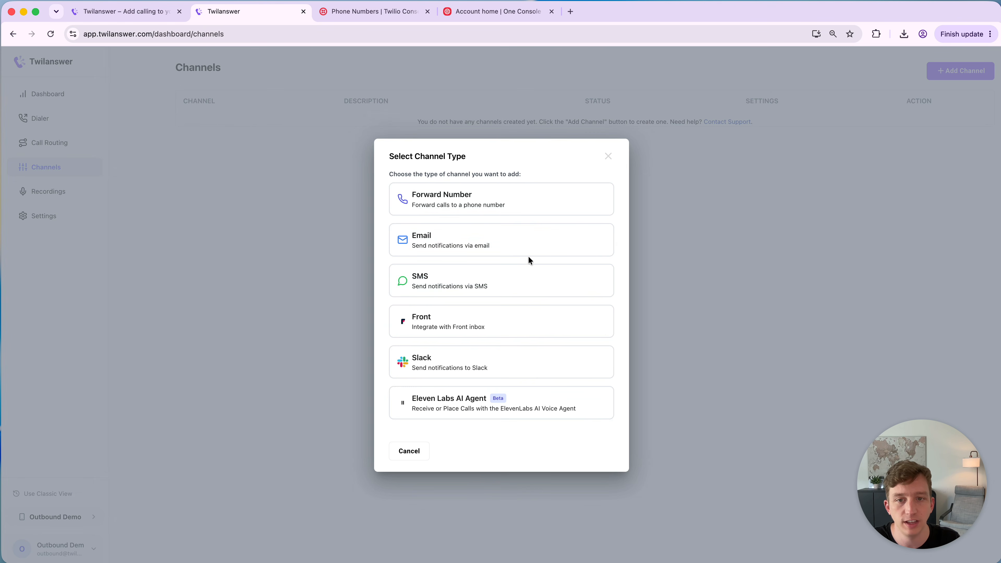
{"action": "left_click", "coordinate": [486, 207]}
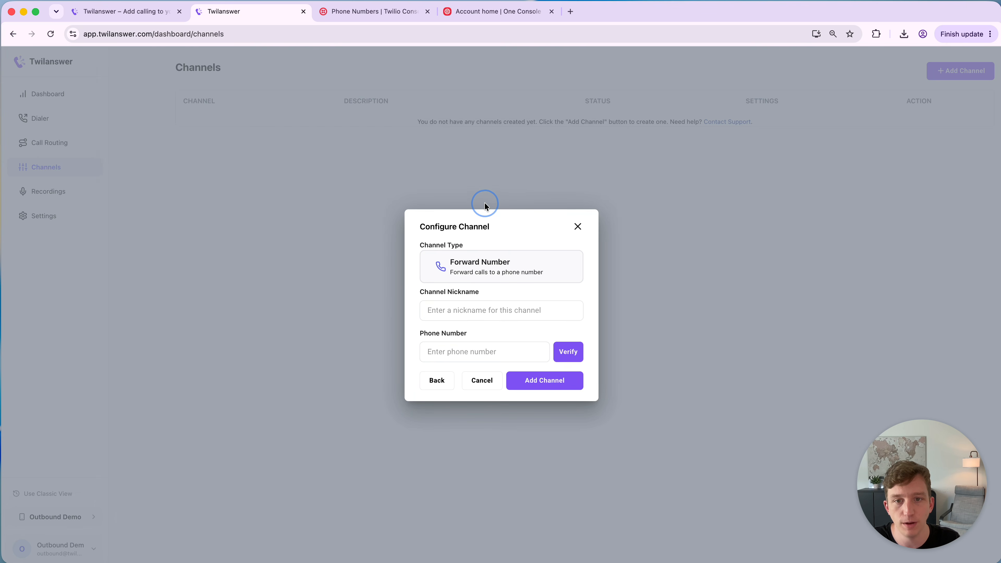
Name the channel after the user's cell phone, enter the cell phone number, and request verification
{"action": "left_click", "coordinate": [501, 308]}
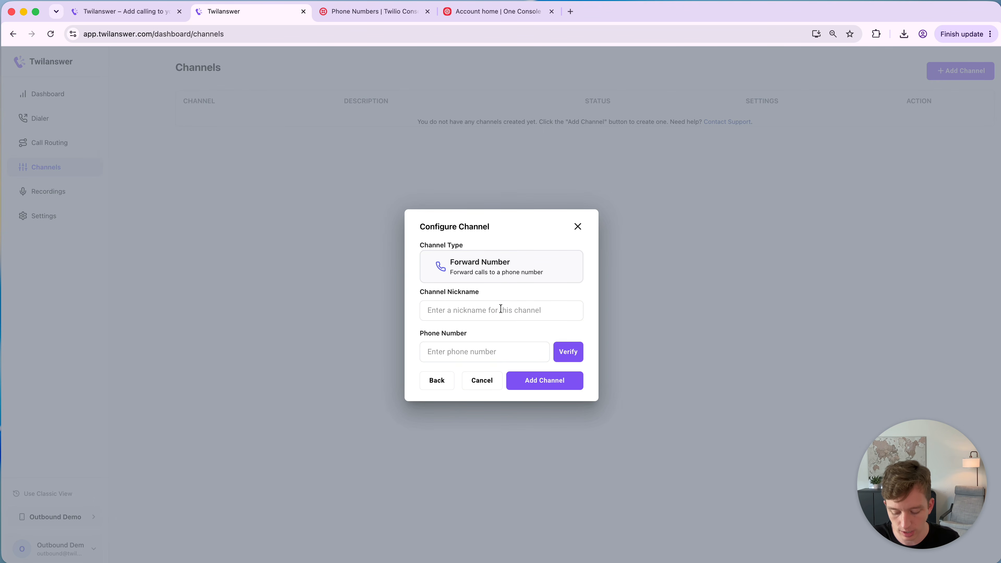
{"action": "type", "text": "Call"}
{"action": "key", "text": "super+a"}
{"action": "type", "text": "A"}
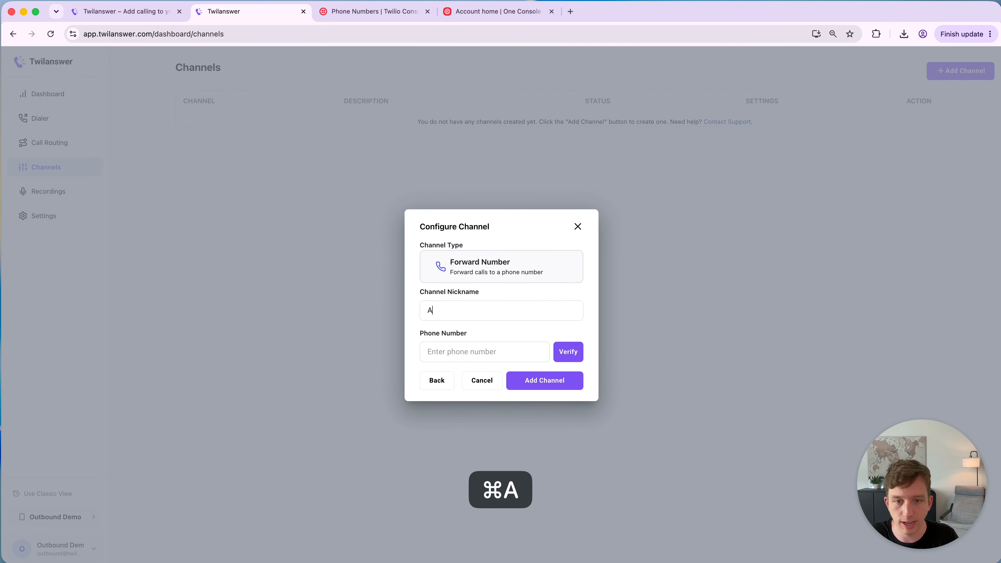
{"action": "type", "text": "lex Cell"}
{"action": "key", "text": "Tab"}
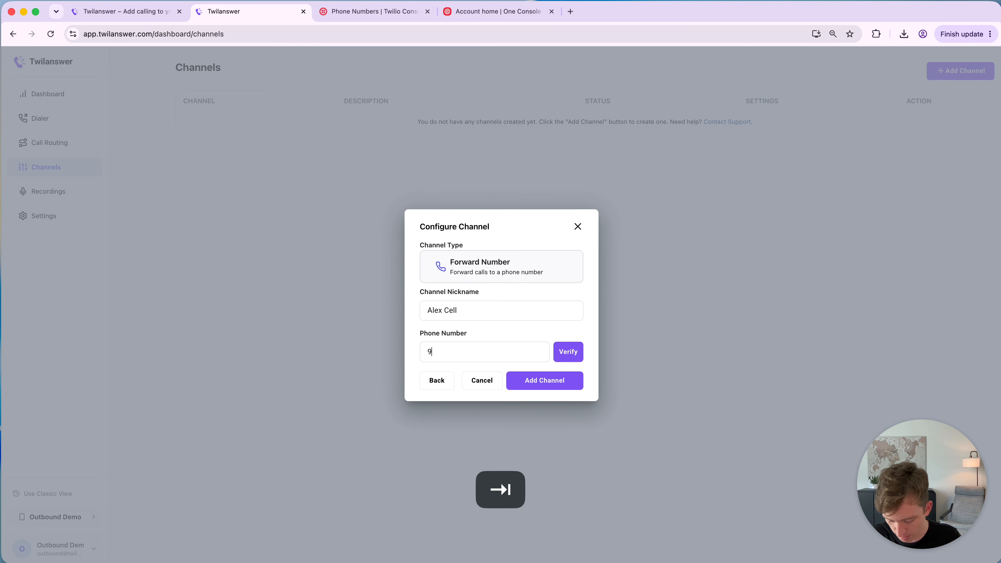
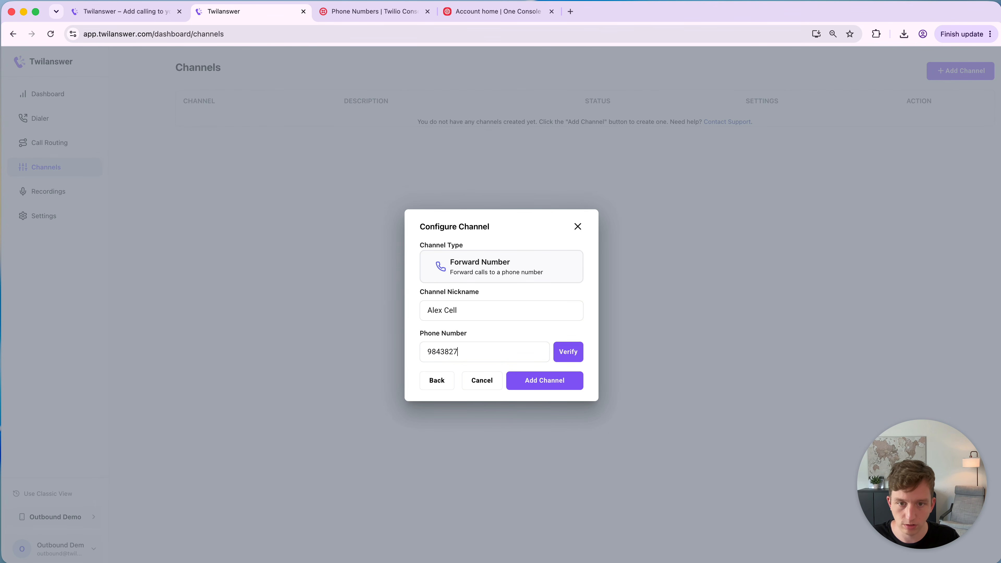
{"action": "left_click", "coordinate": [575, 355]}
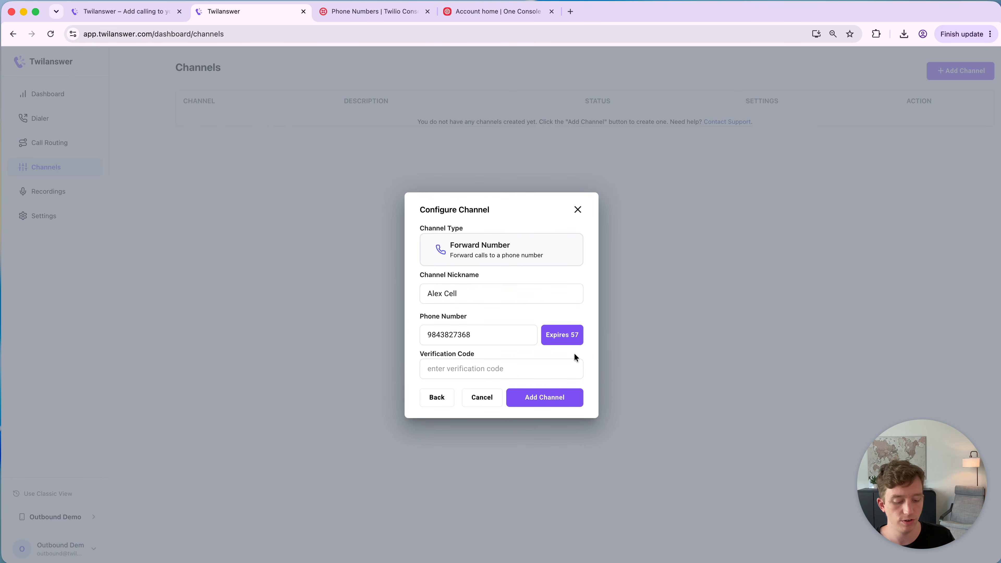
Enter the verification code sent to the cell phone and add the channel
{"action": "left_click", "coordinate": [509, 363]}
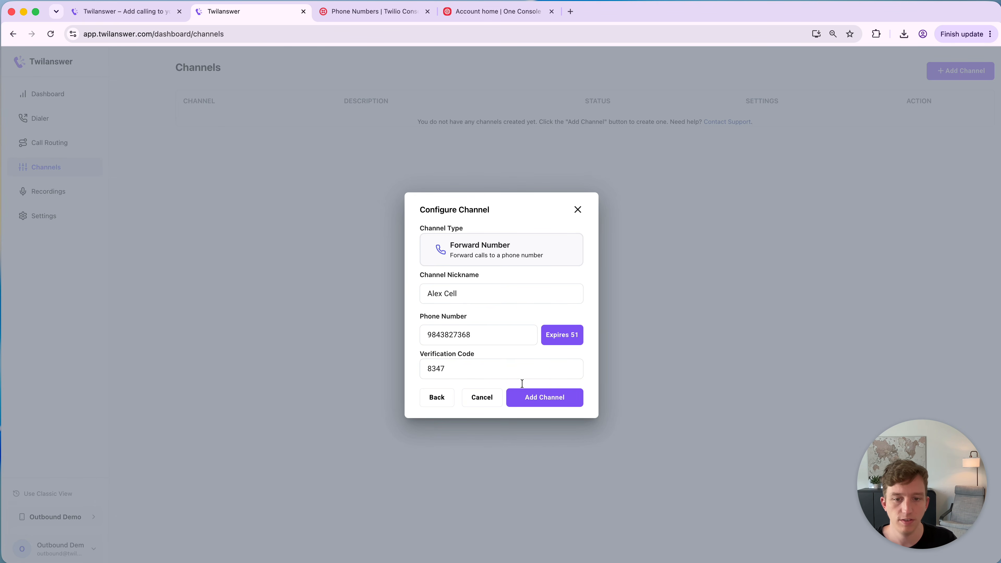
{"action": "left_click", "coordinate": [529, 397]}
{"action": "left_click", "coordinate": [511, 335]}
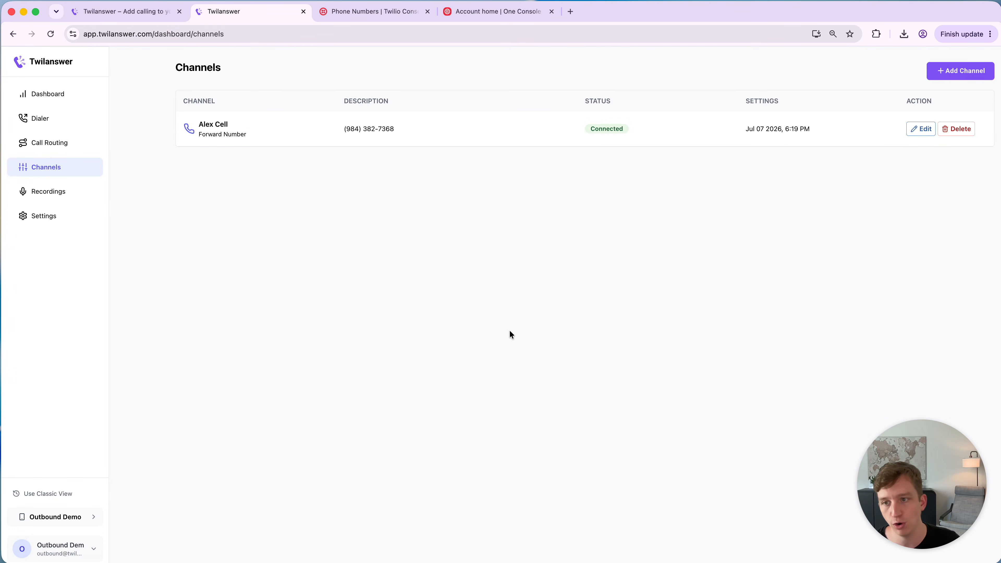
{"action": "left_click", "coordinate": [58, 122]}
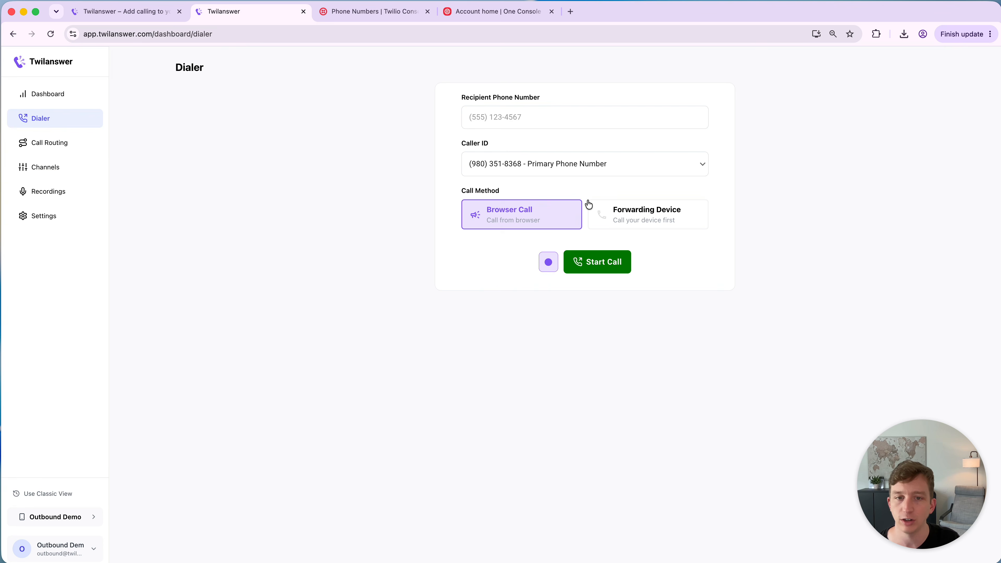
{"action": "left_click", "coordinate": [656, 217]}
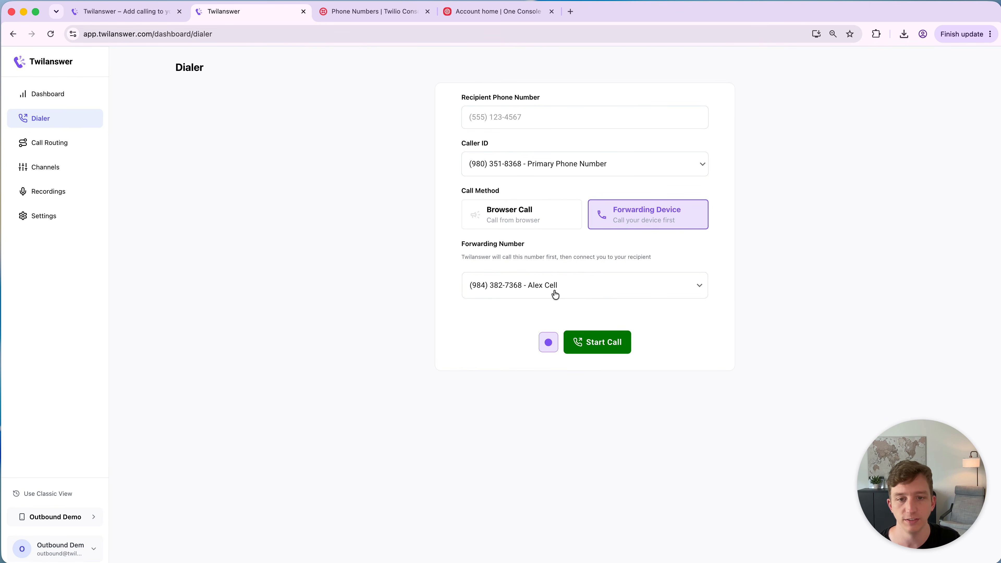
{"action": "left_click", "coordinate": [515, 117]}
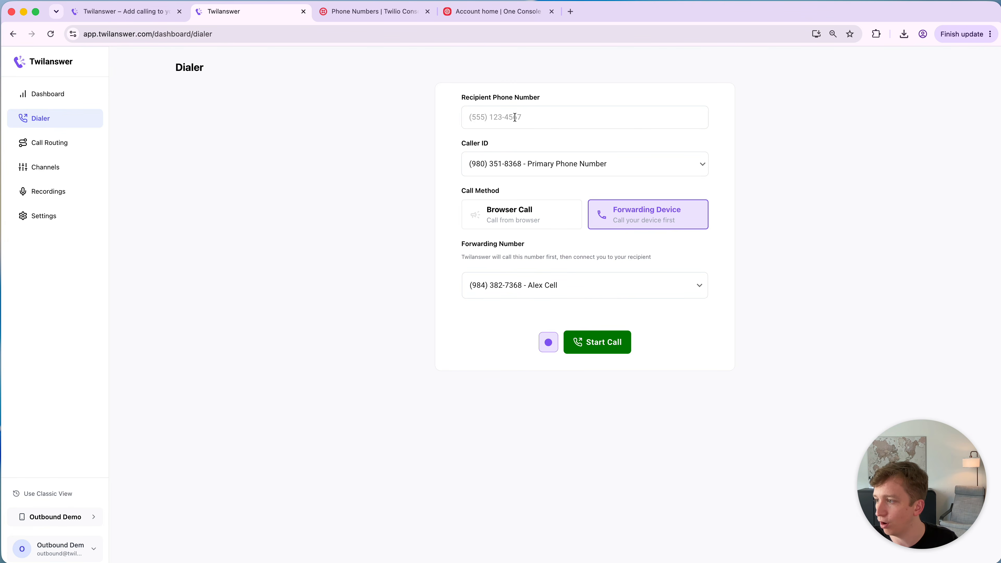
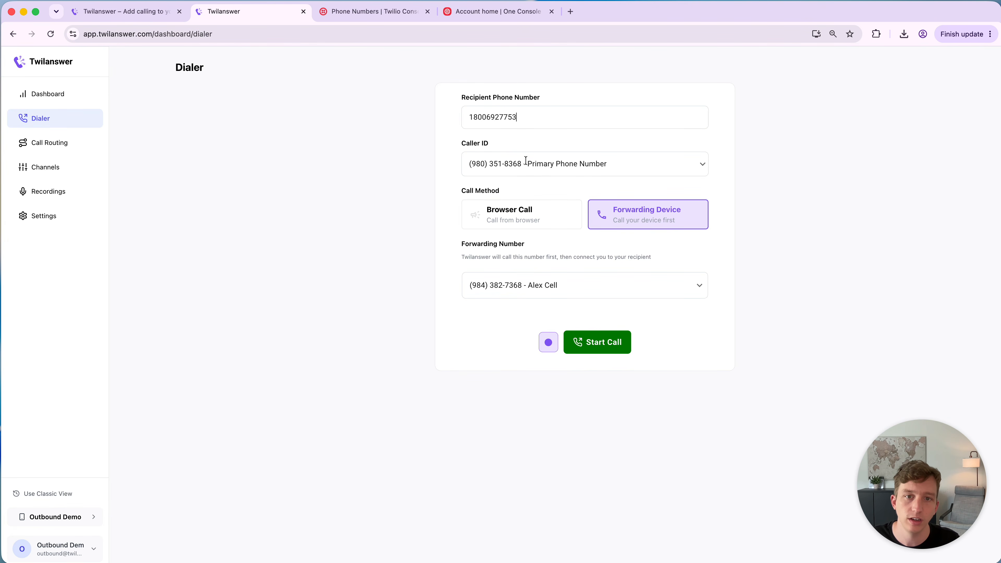
Start the forwarding call to the recipient and dismiss the confirmation
{"action": "left_click", "coordinate": [588, 344]}
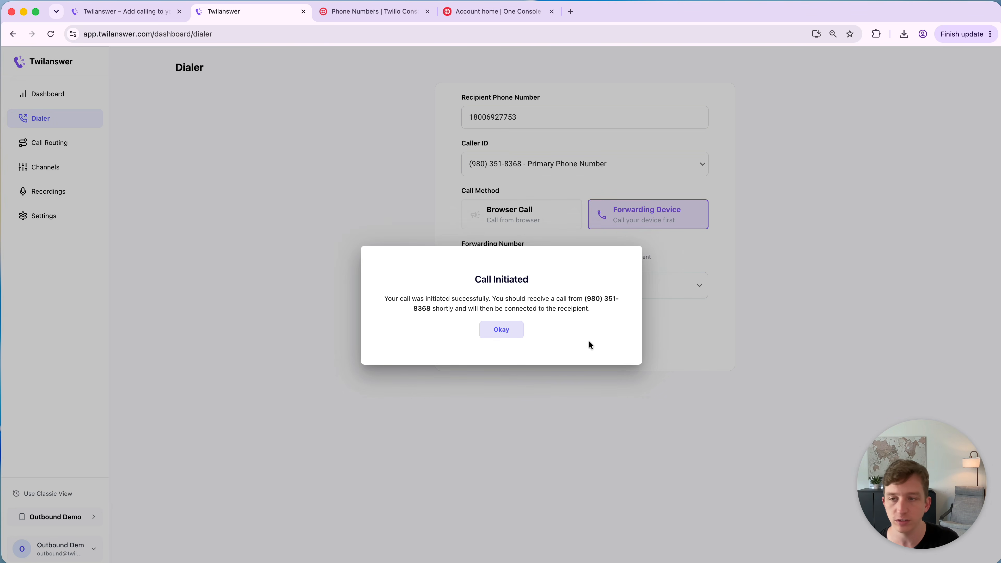
{"action": "left_click", "coordinate": [510, 334]}
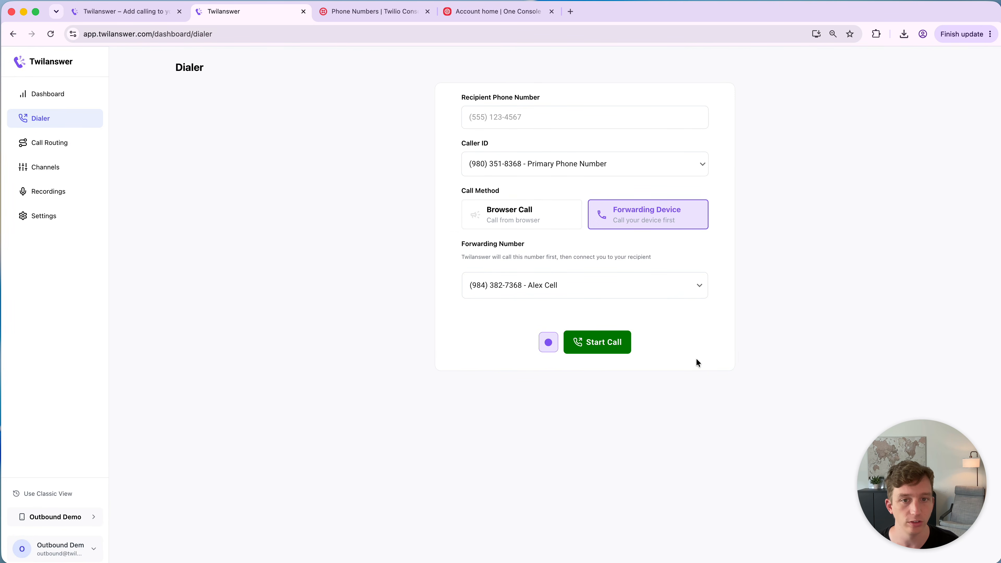
Review the call recording and transcription options next to the call button
{"action": "left_click", "coordinate": [549, 343]}
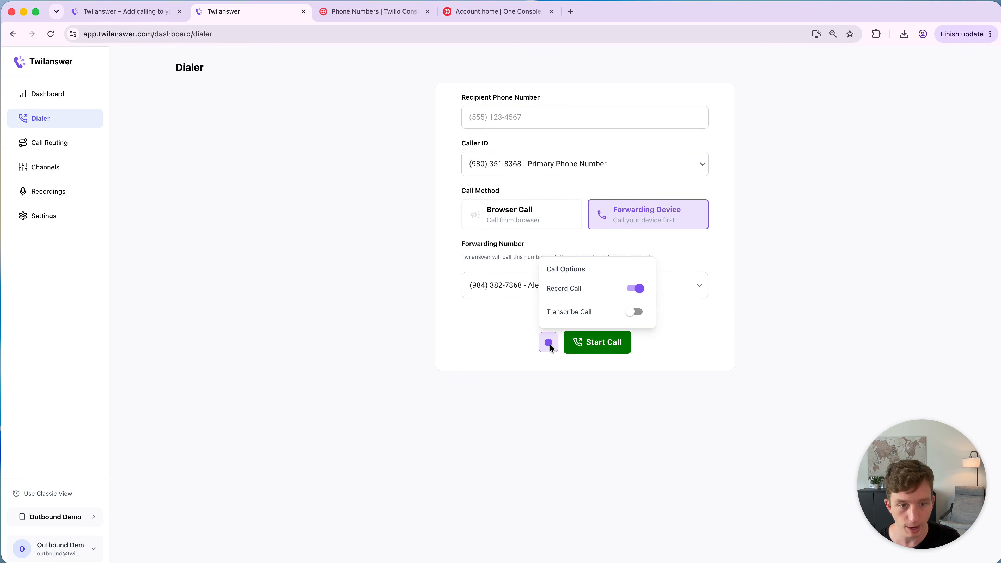
{"action": "left_click", "coordinate": [550, 345]}
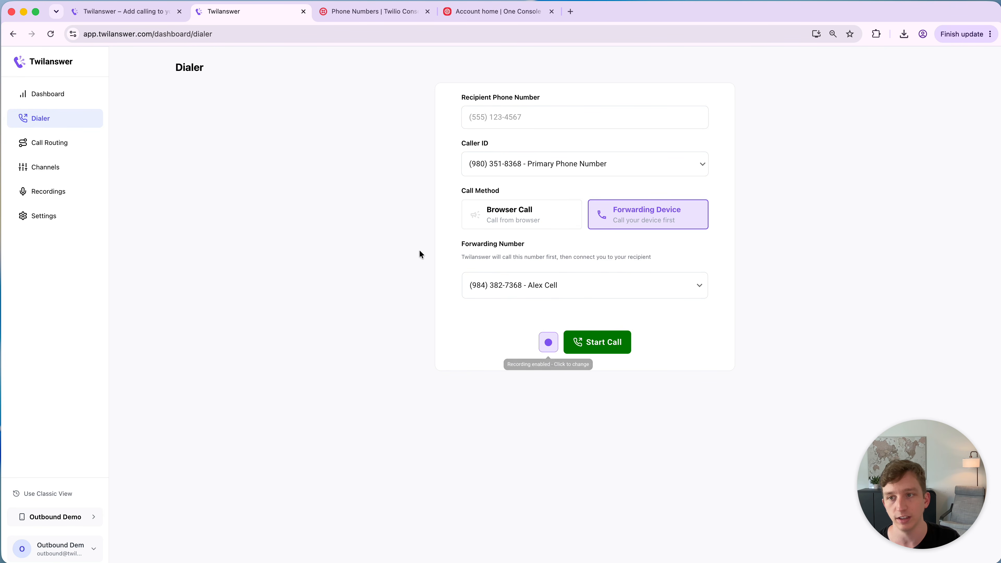
Open the browser call's details from the Dashboard's recent calls, then switch to the Twilanswer website tab
{"action": "left_click", "coordinate": [65, 93]}
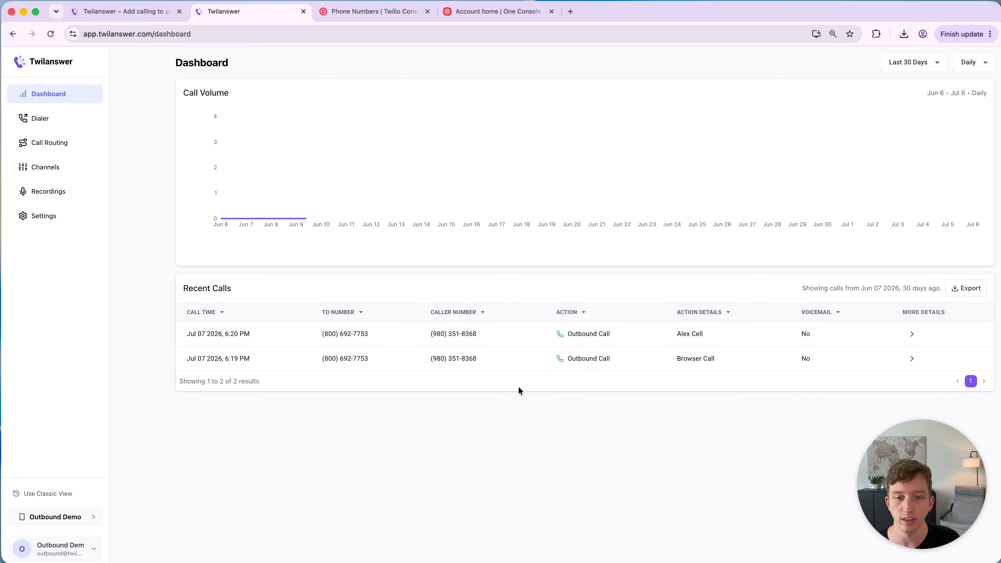
{"action": "left_click", "coordinate": [503, 356]}
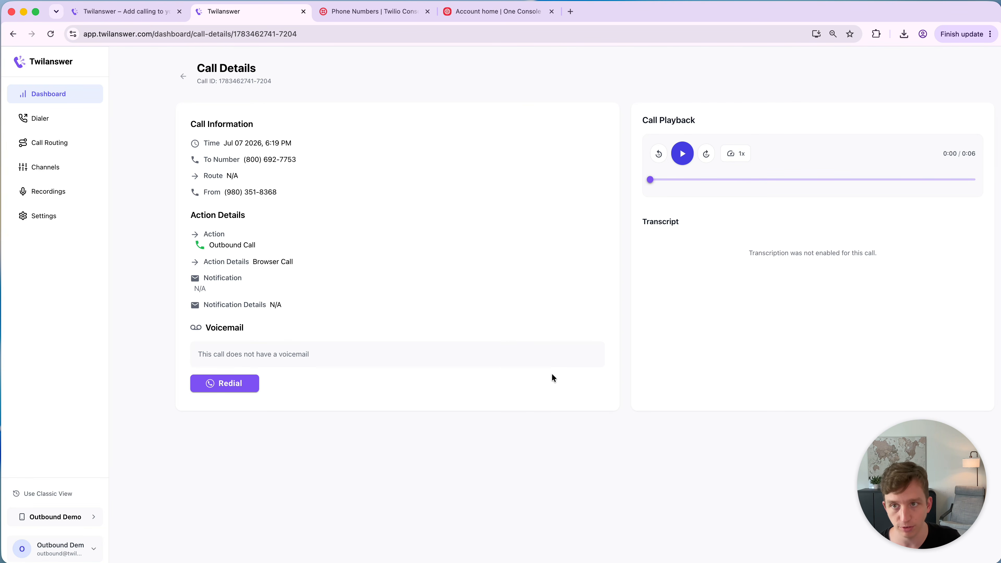
{"action": "left_click", "coordinate": [126, 12]}
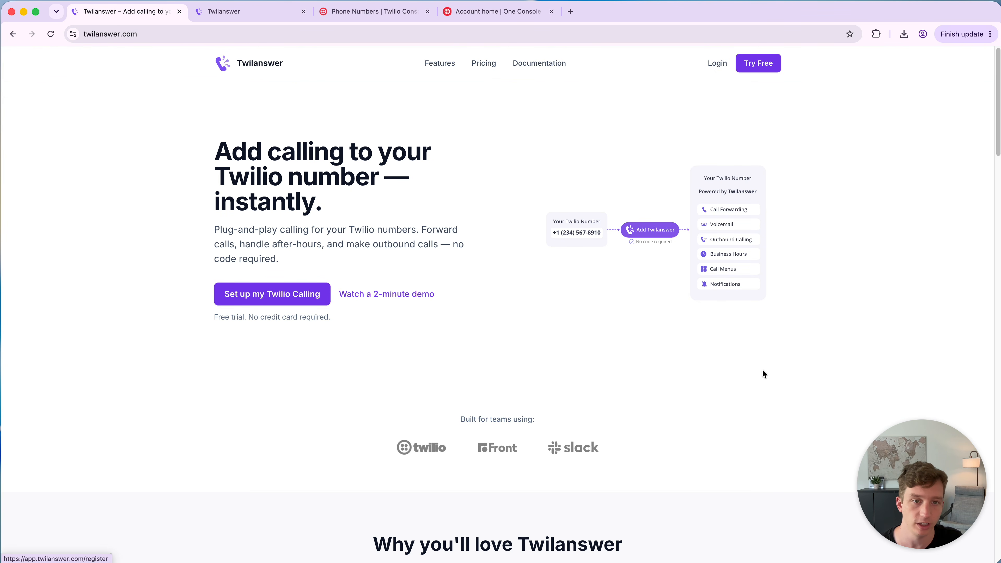